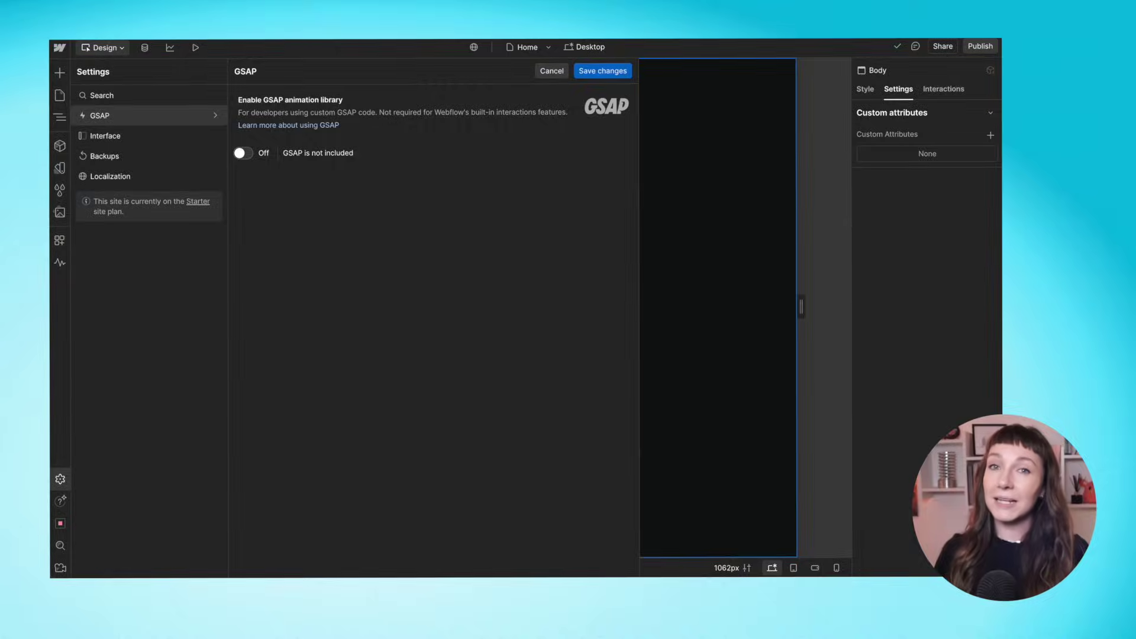
Switch on the GSAP toggle in the site settings to preview it
left_click(245, 156)
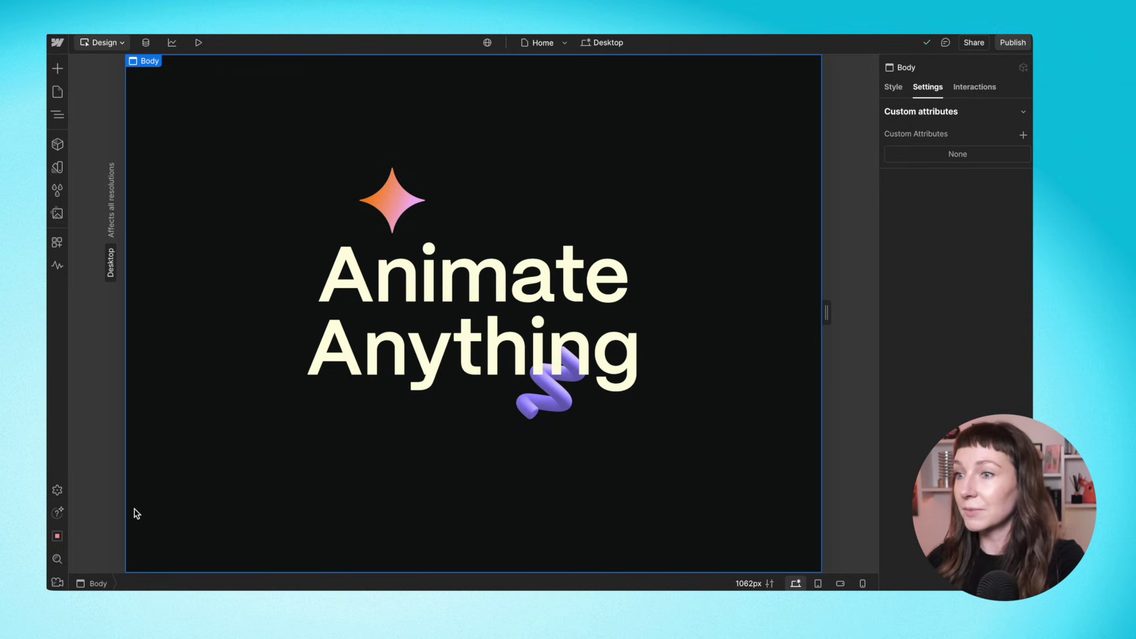
Enable GSAP Core for the site via Settings > GSAP, with its plugin list shown
left_click(57, 491)
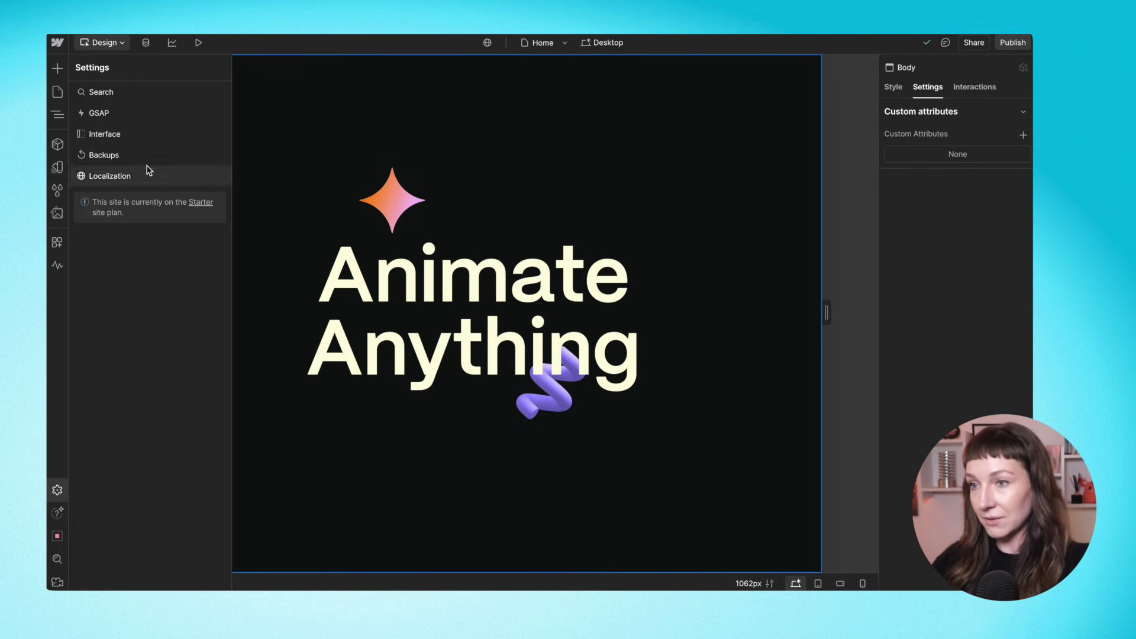
left_click(212, 118)
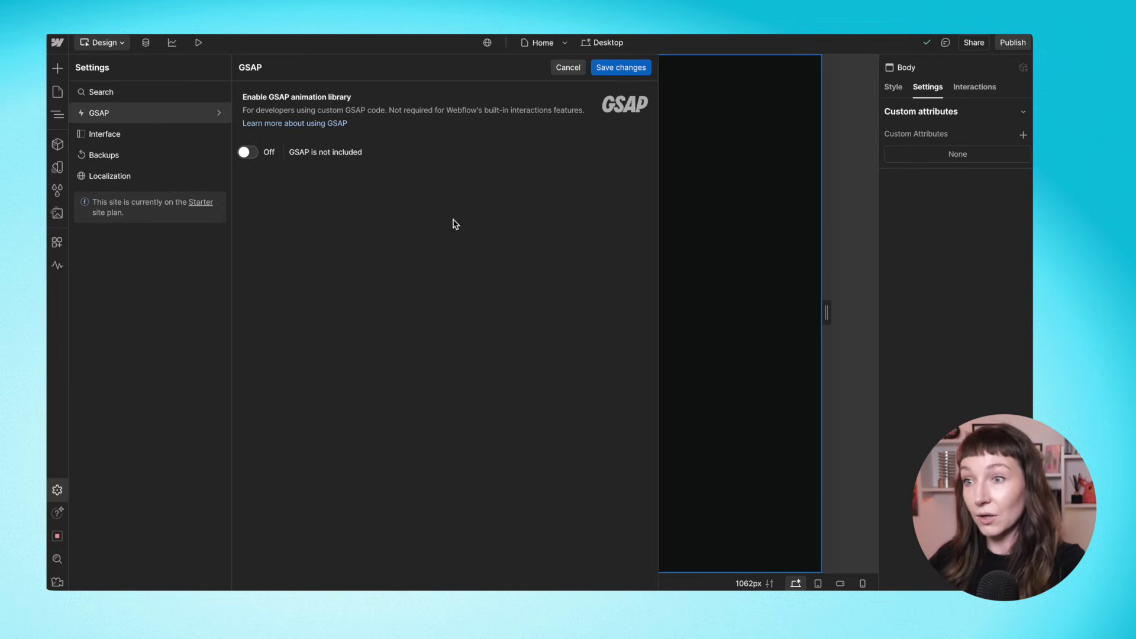
left_click(248, 153)
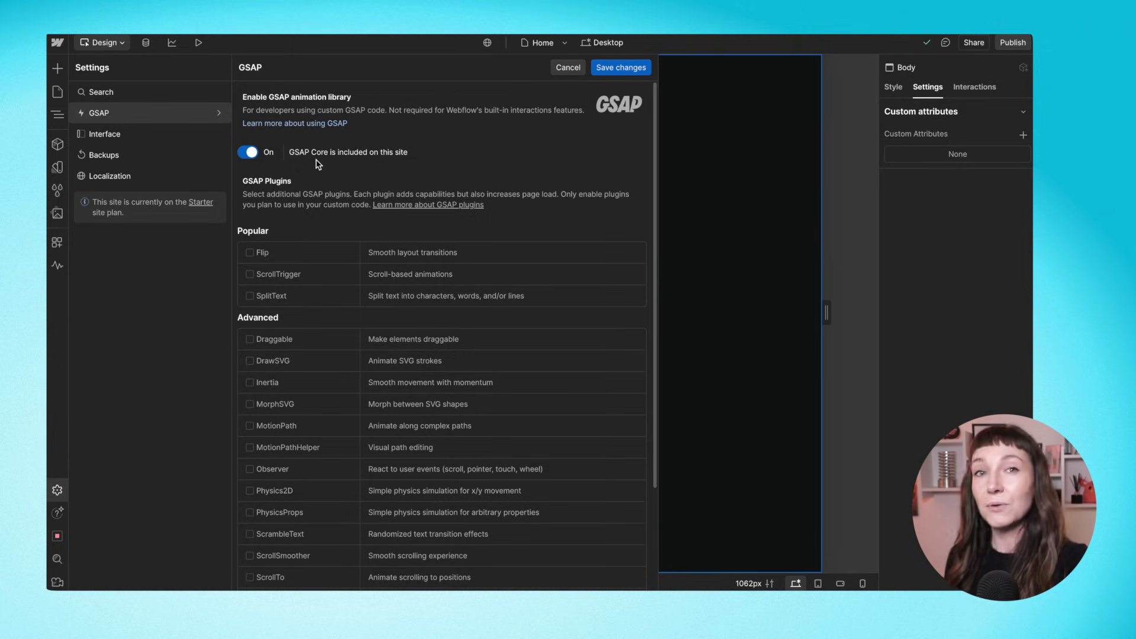
scroll(505, 188, "down", 3)
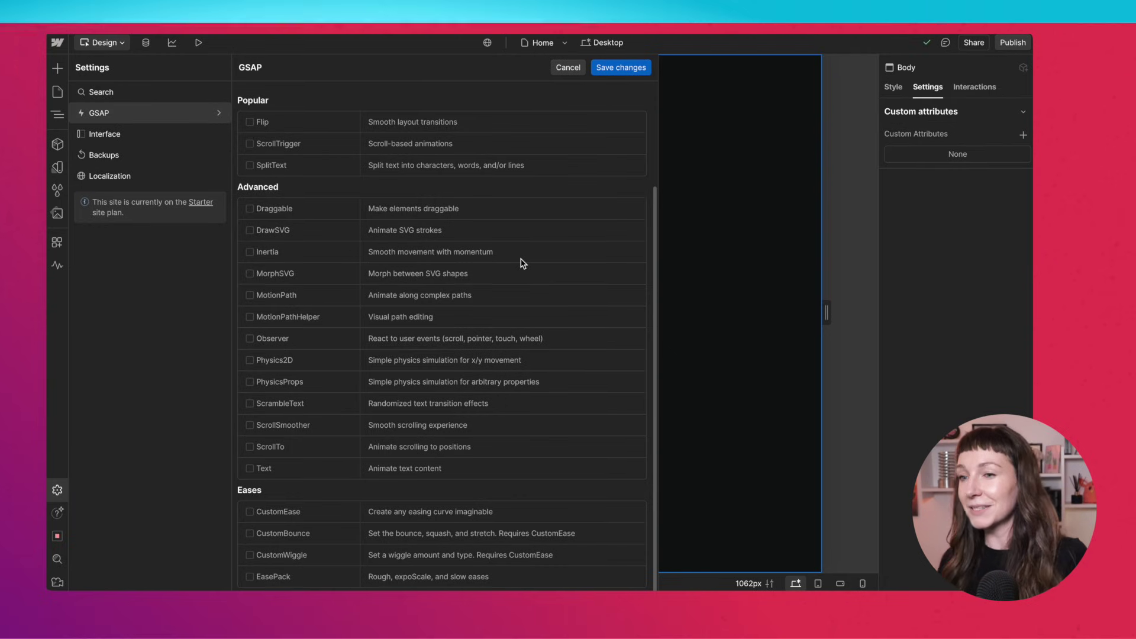
Add the SplitText plugin to GSAP and save the site settings
scroll(523, 263, "up", 5)
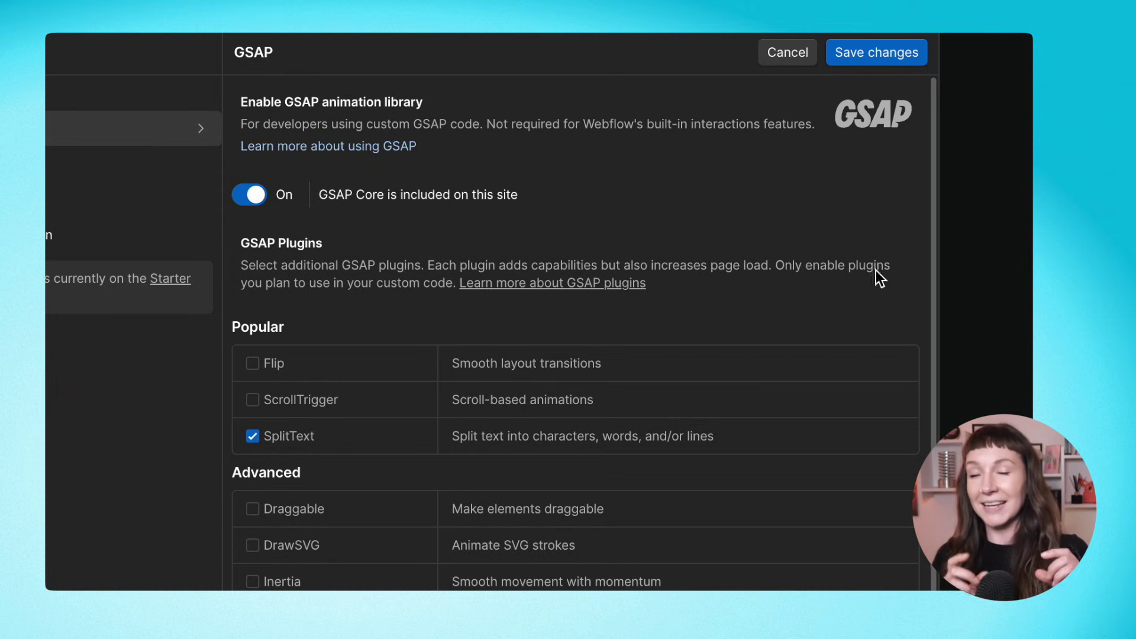
left_click(878, 56)
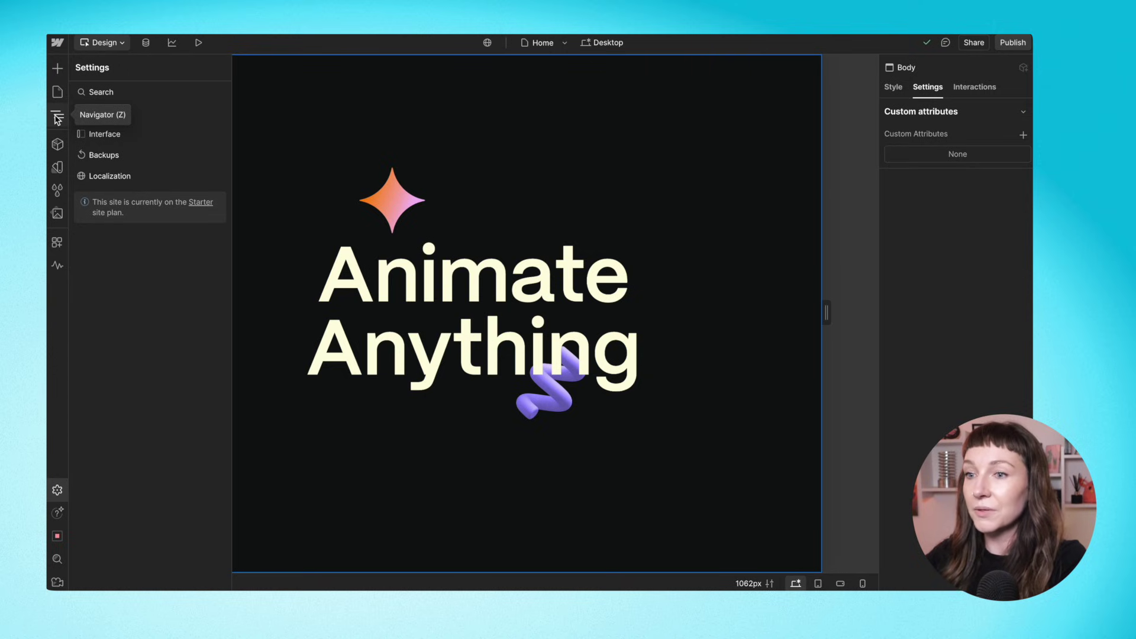
Inspect the H1 'text', spiral and star image in the Navigator, then show the Pages list
left_click(57, 117)
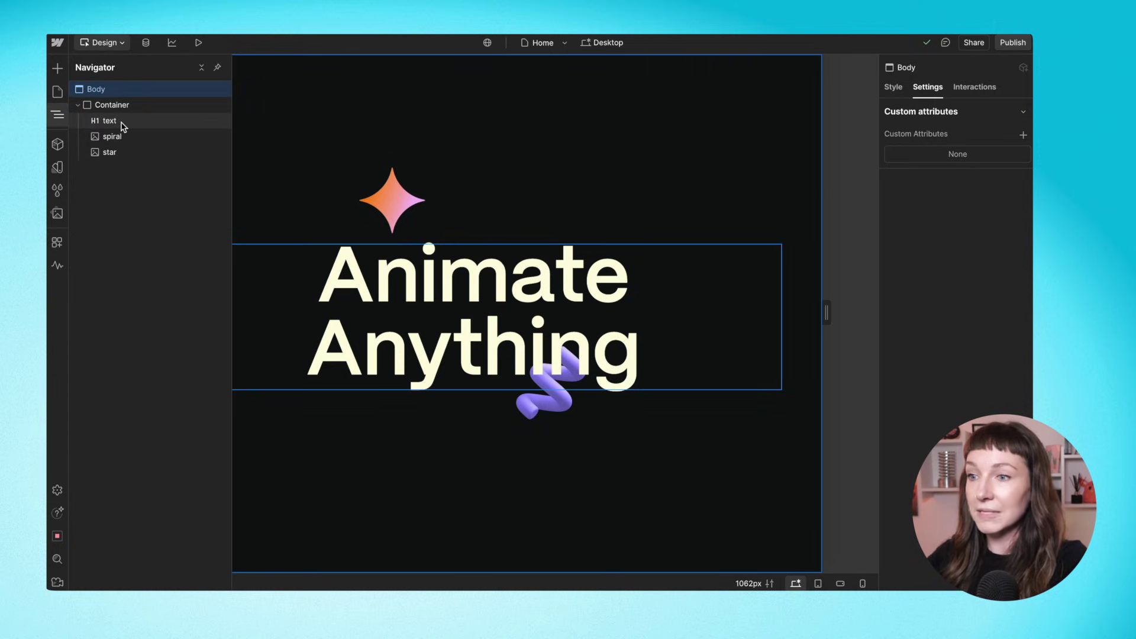
left_click(122, 125)
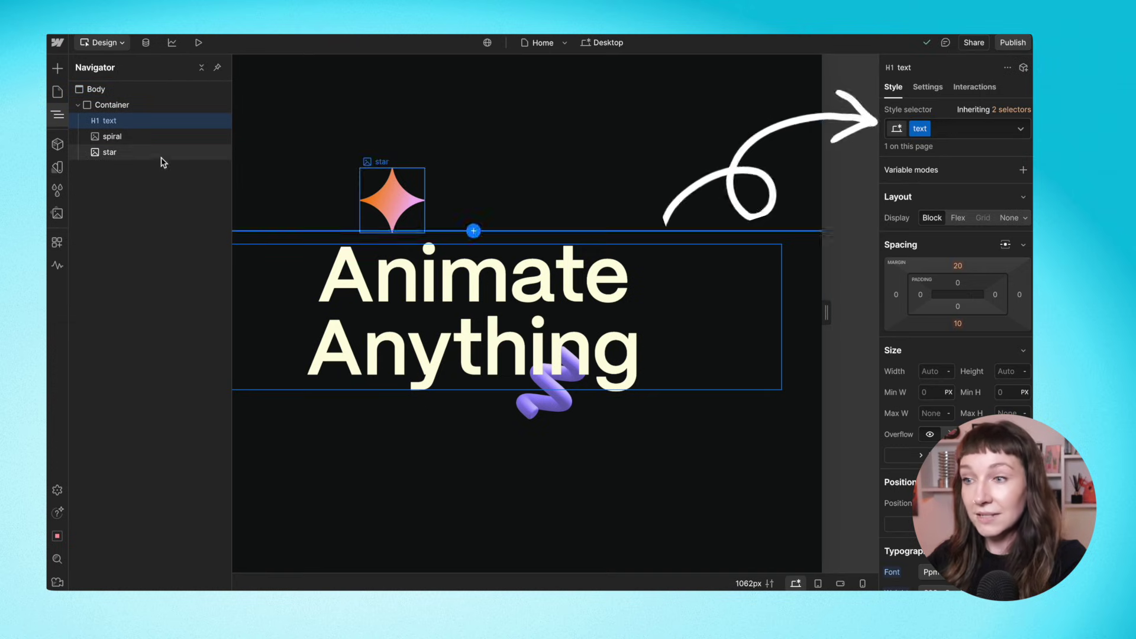
left_click(126, 139)
left_click(119, 155)
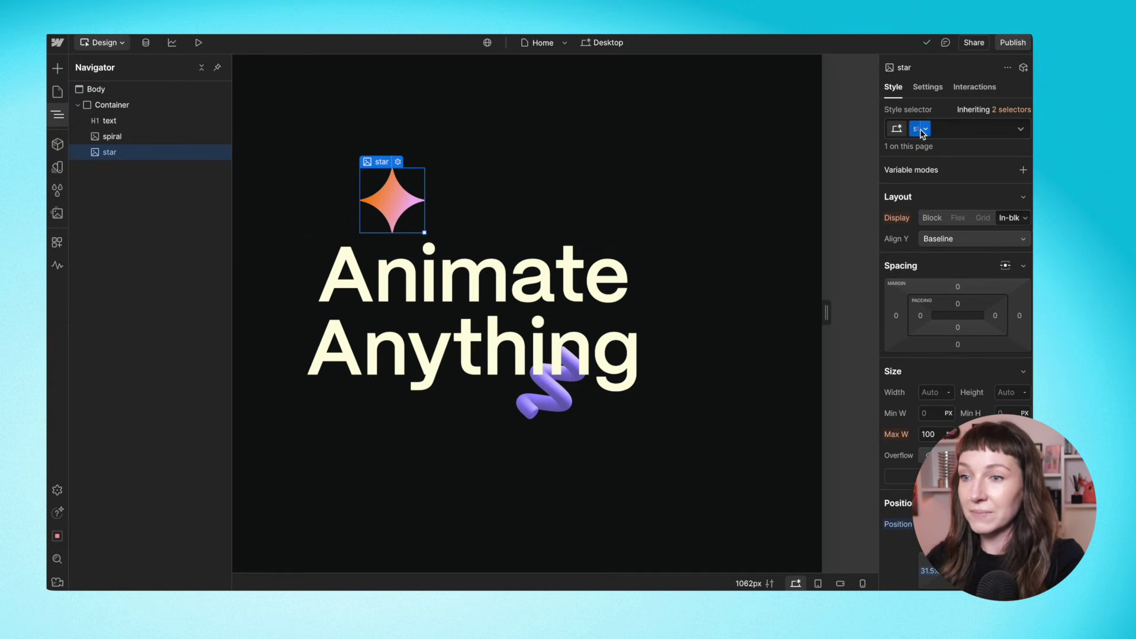
left_click(929, 88)
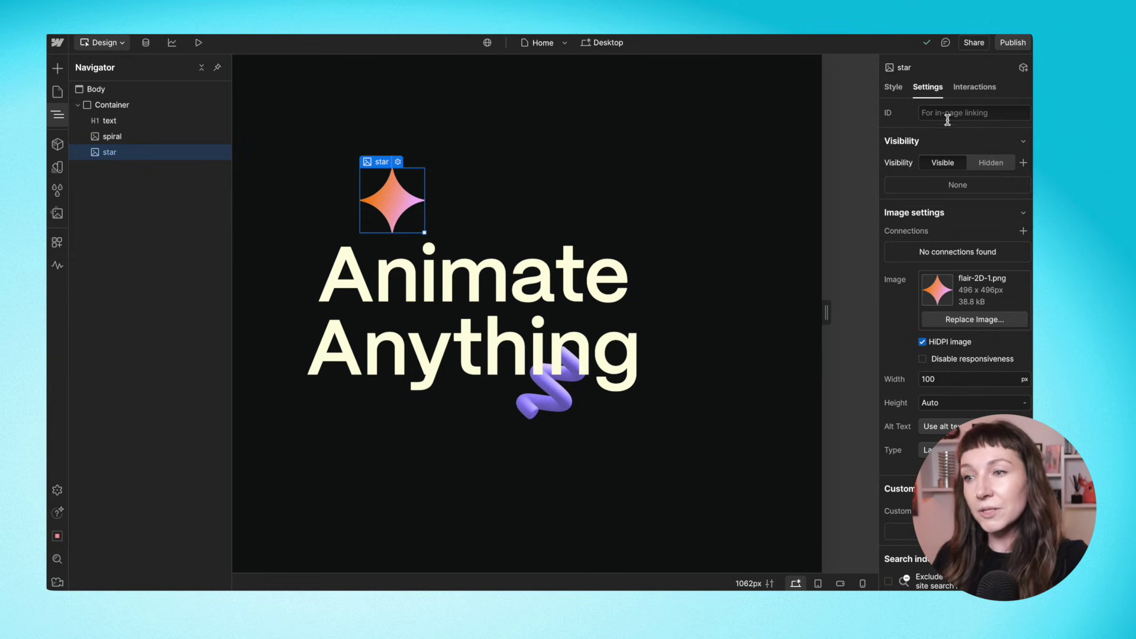
scroll(934, 380, "down", 3)
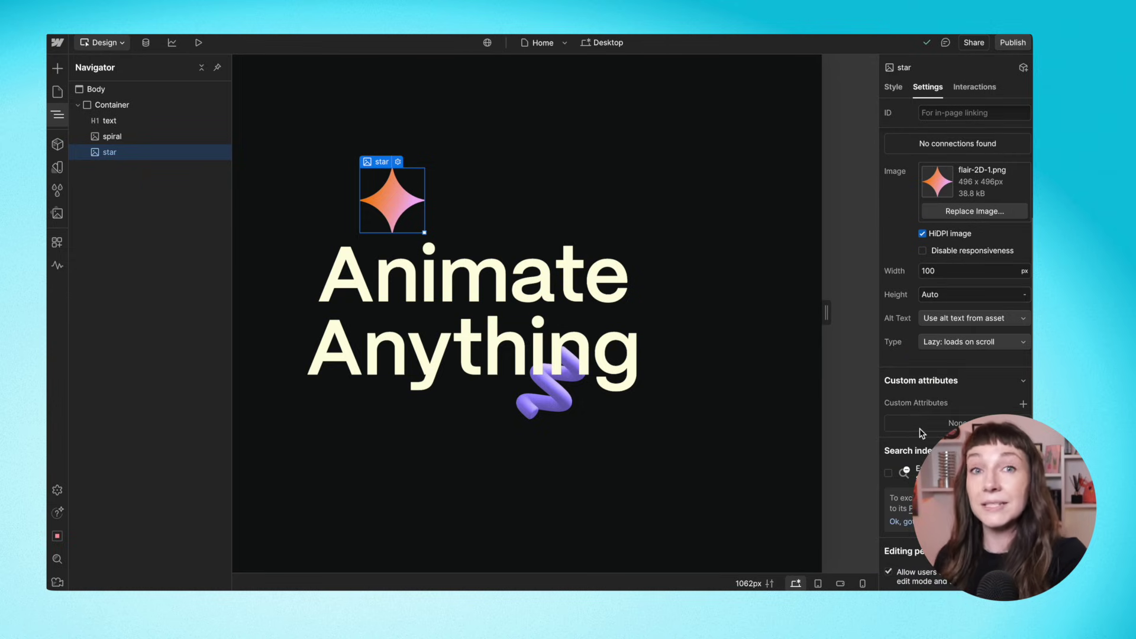
scroll(954, 425, "up", 3)
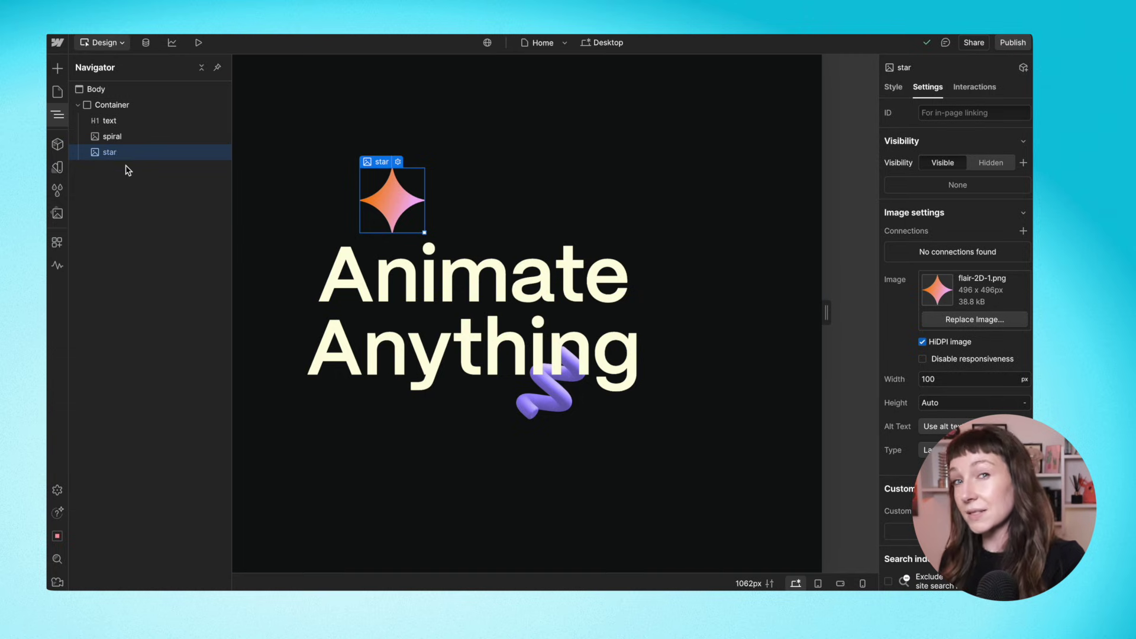
left_click(57, 92)
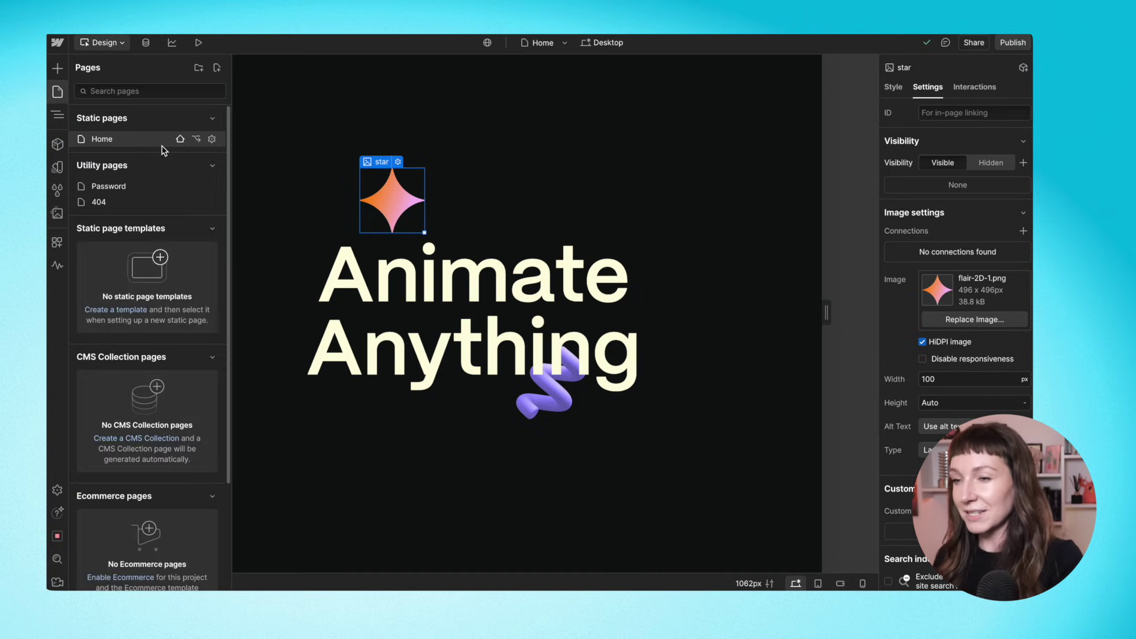
Put the cursor in the Home page's empty Before </body> tag custom code field
left_click(212, 139)
scroll(375, 164, "down", 15)
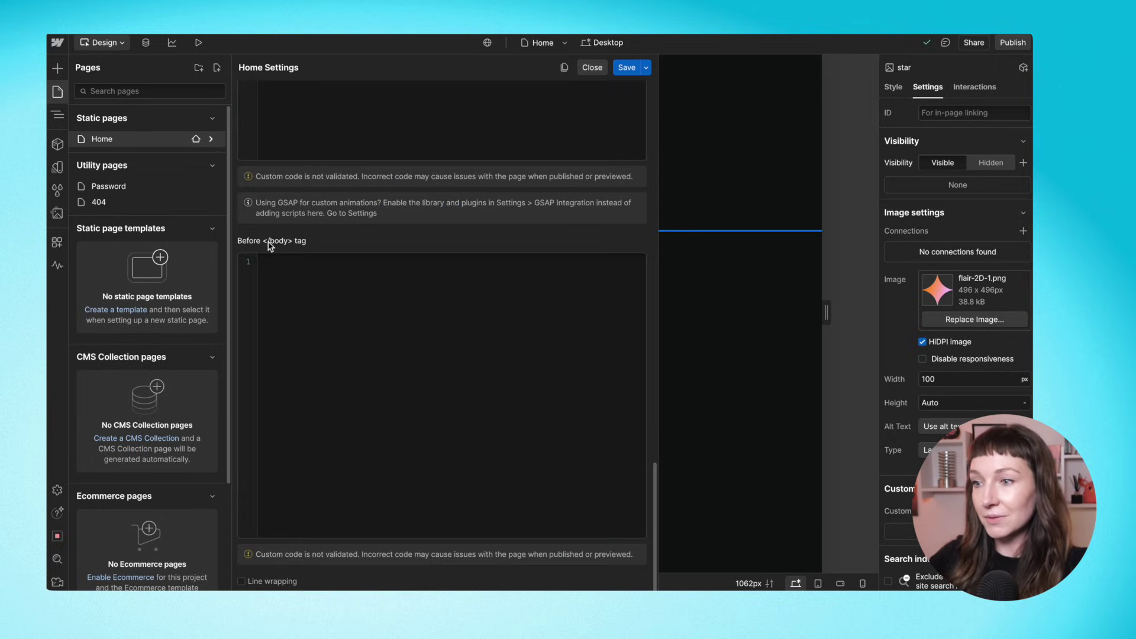
left_click(298, 278)
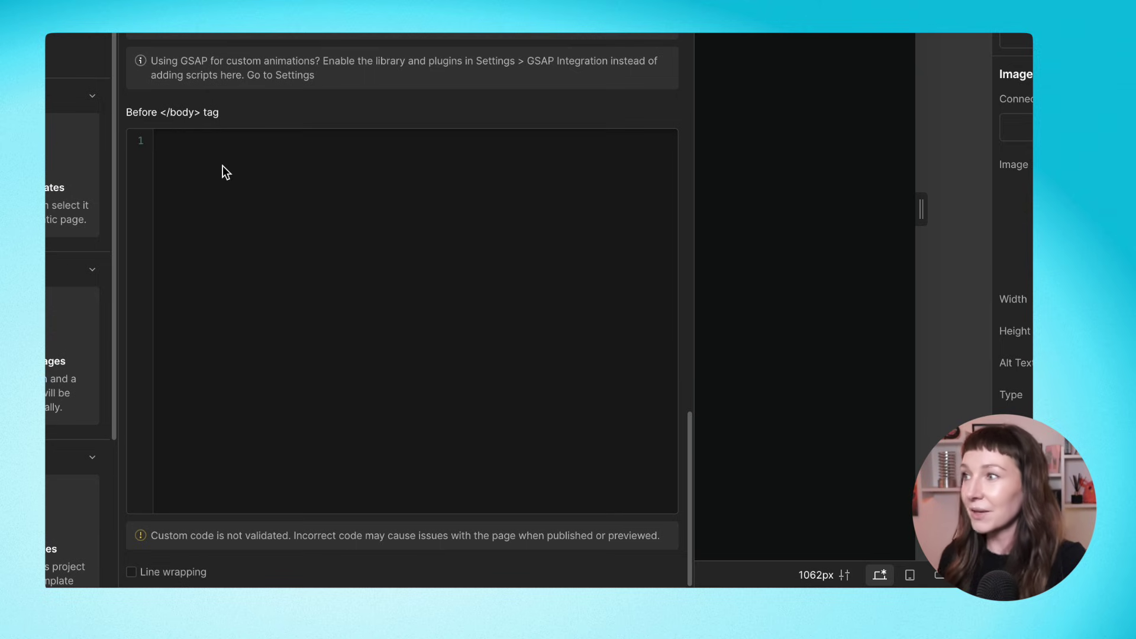
left_click(207, 150)
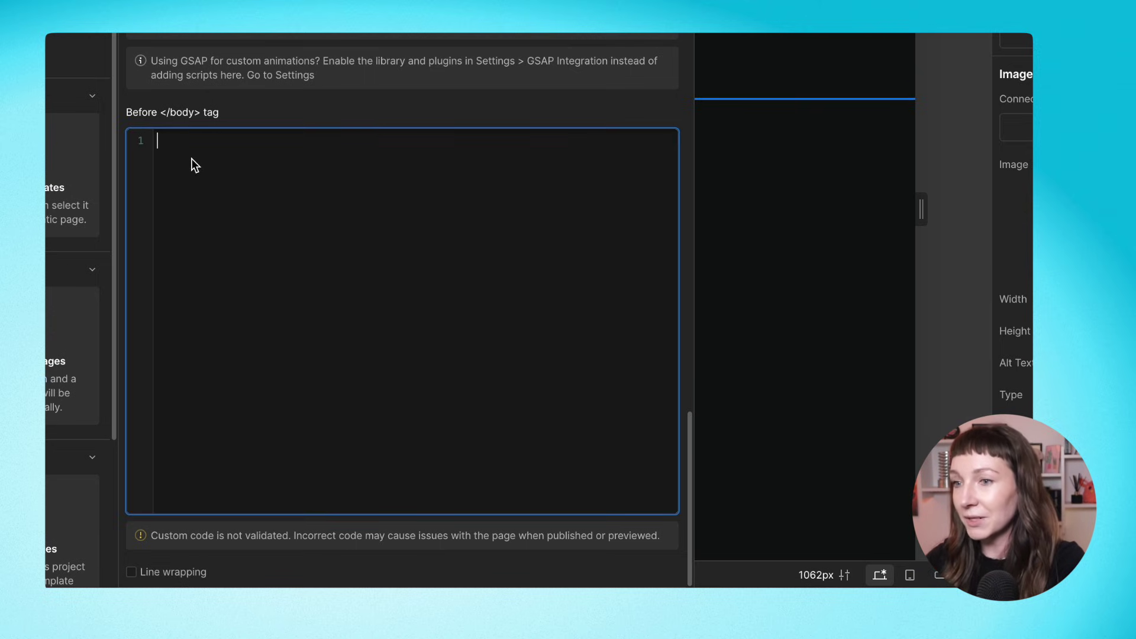
Write a script with a DOMContentLoaded listener running gsap.to('.star') for an endless 3-second 360° spin
type("<script></script>")
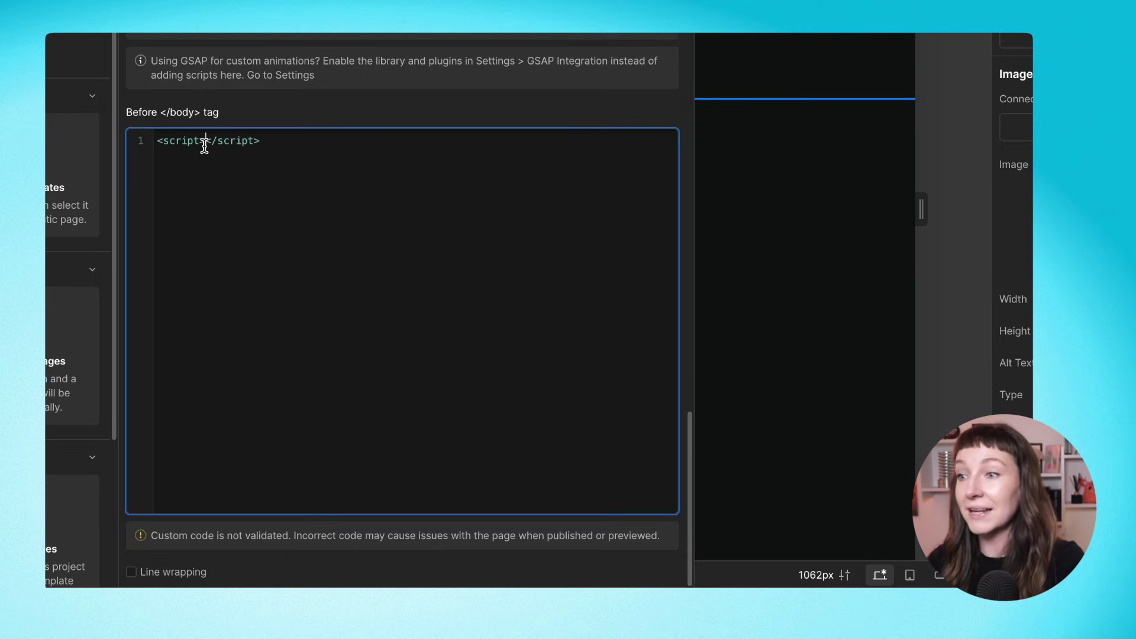
left_click(204, 146)
key("Return")
key("Return")
key("Return")
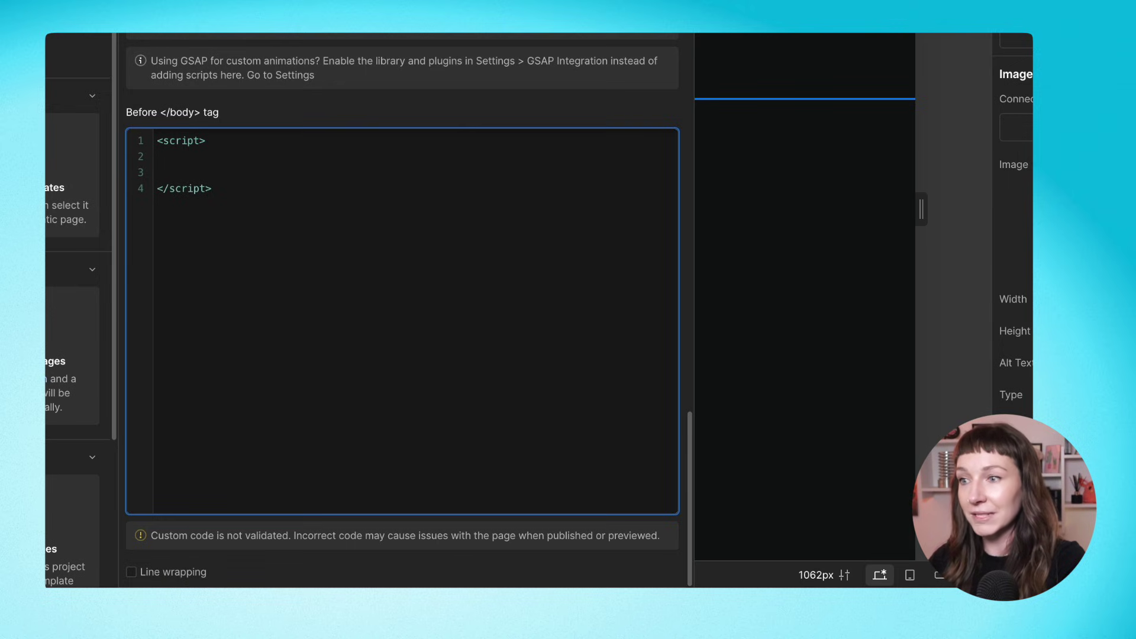
left_click(170, 166)
key("Return")
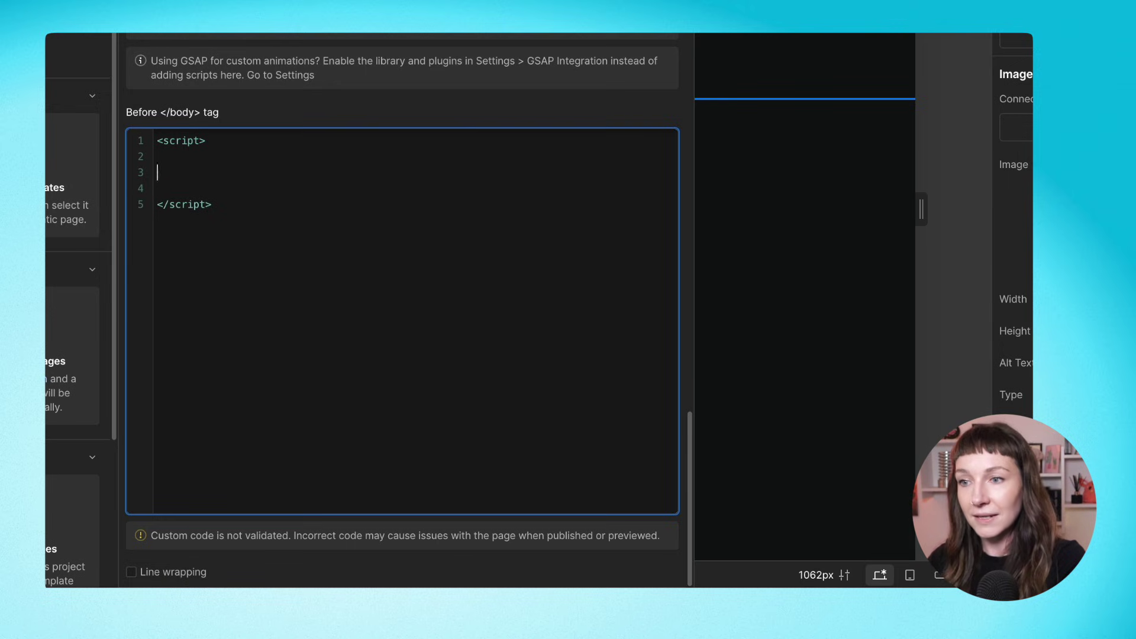
type("addEventListener(\"DOMContentLoaded\", (e) => {});")
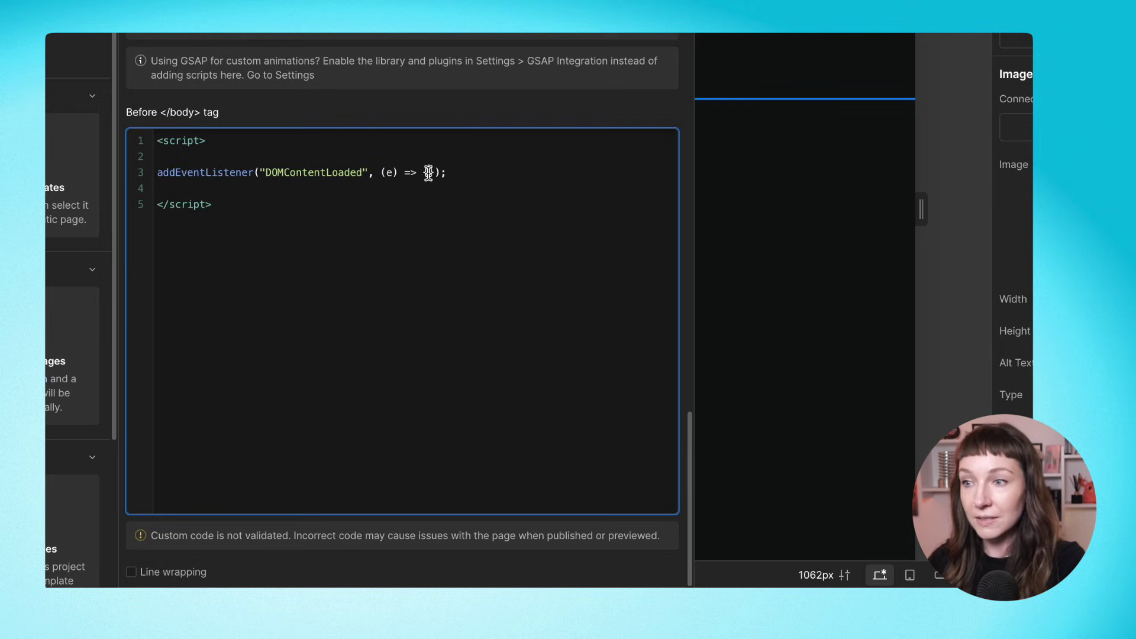
key("Return")
key("Return")
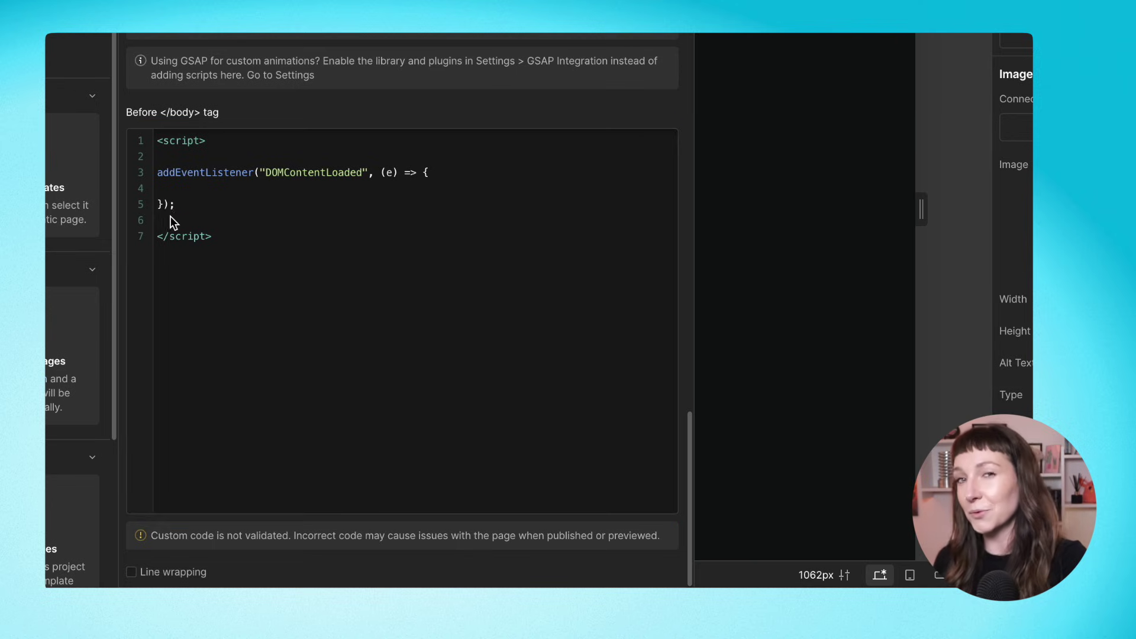
left_click(172, 190)
key("Return")
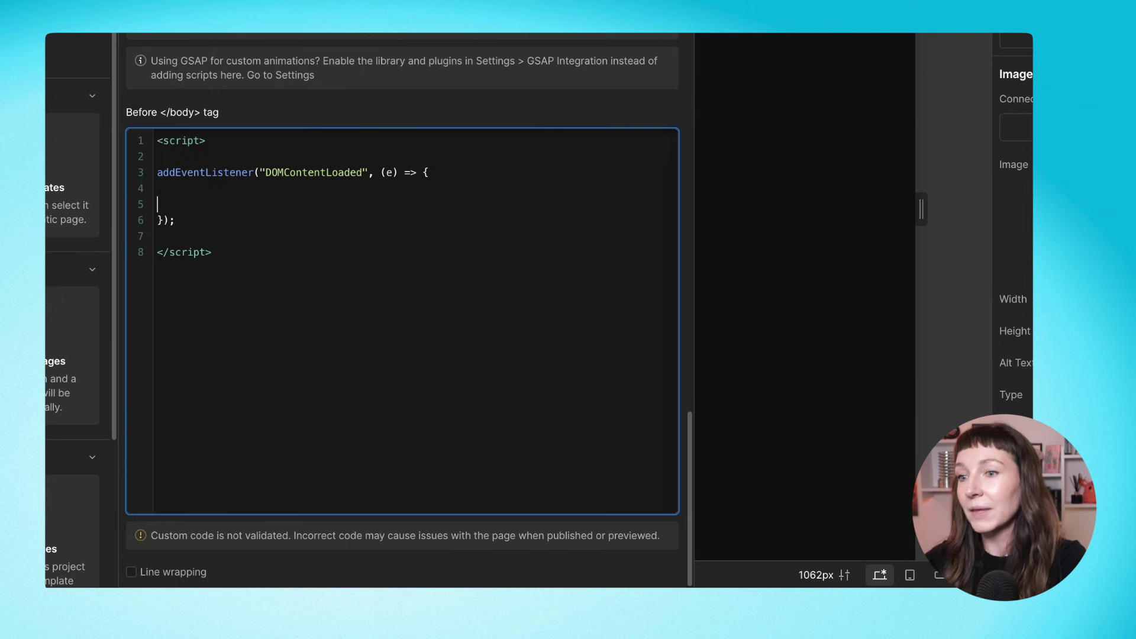
type("gsap.to(\".star\", {     rotation: 360,     duration: 3,     ease: \"linear\",     repeat: -1   });")
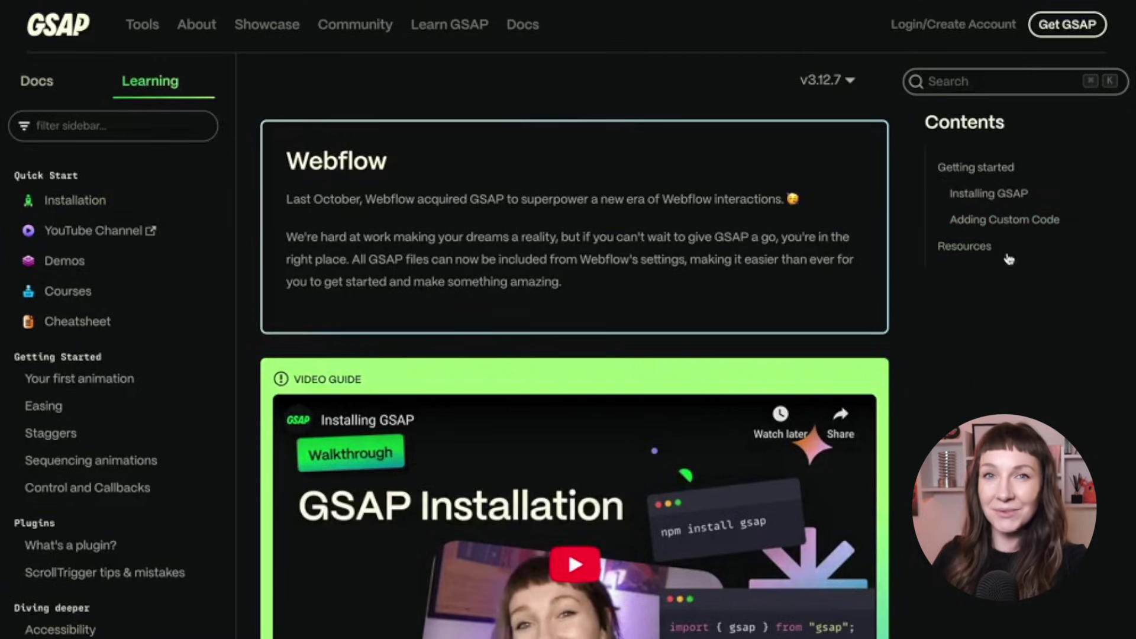
Check the Adding Custom Code guide section and save the page's custom code
left_click(1013, 224)
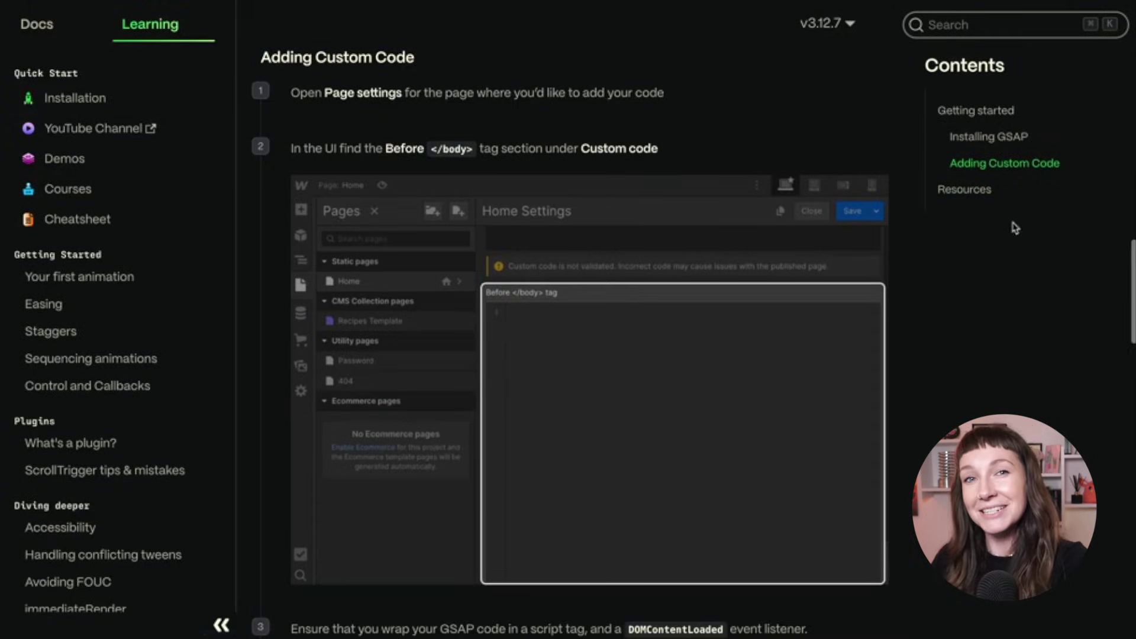
scroll(748, 173, "down", 5)
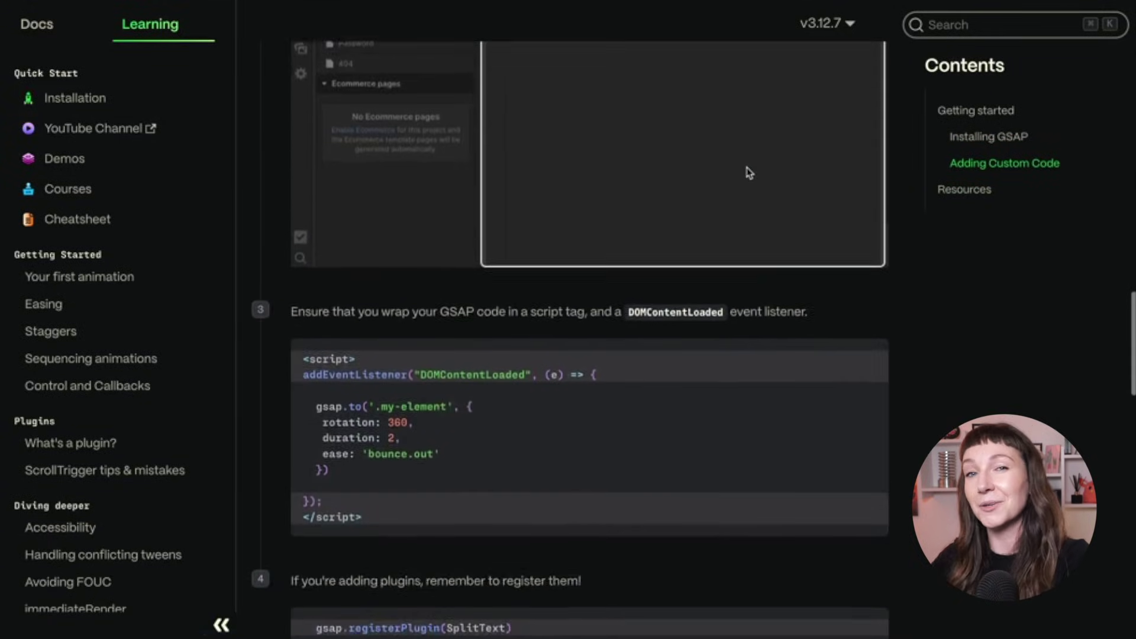
scroll(752, 178, "down", 1)
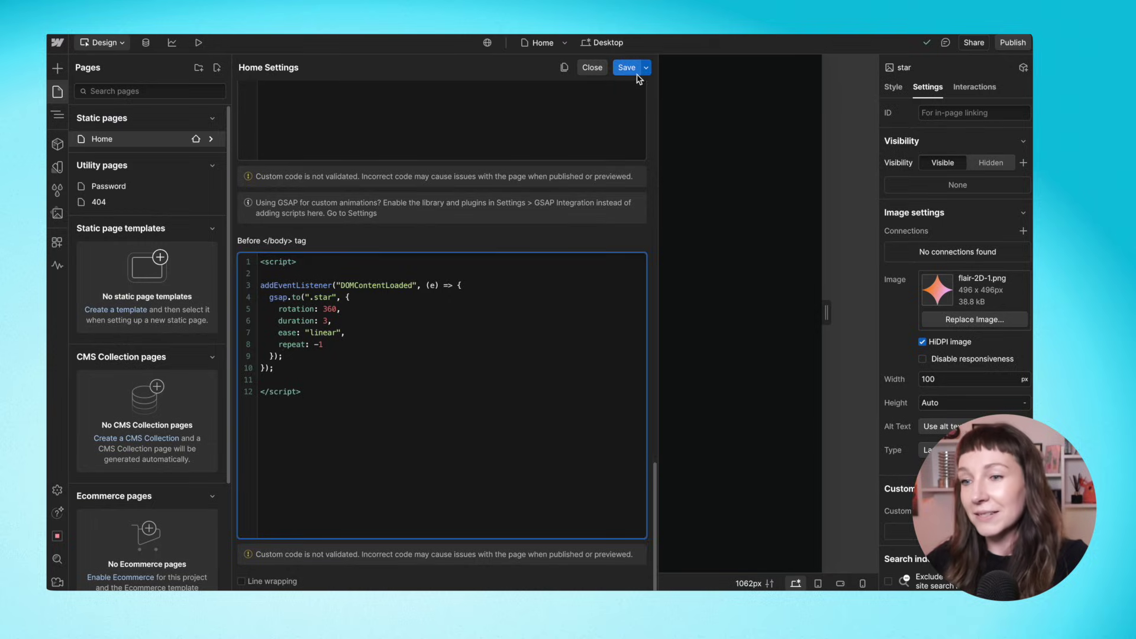
left_click(631, 75)
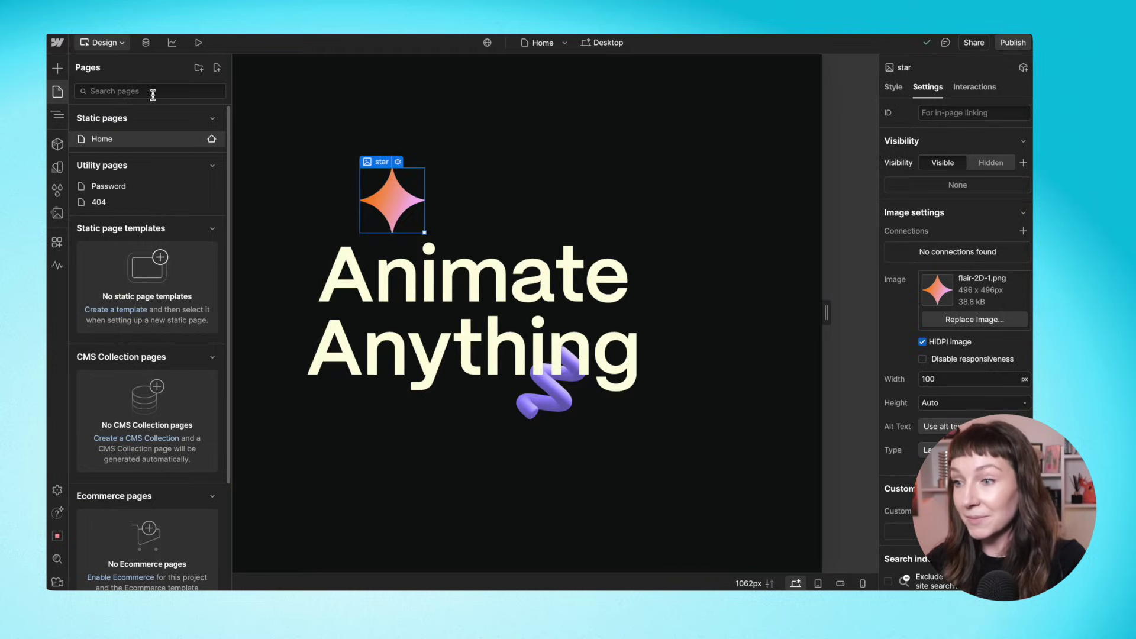
Preview the Home page with 'Enable custom code?' on so the star spins
left_click(198, 42)
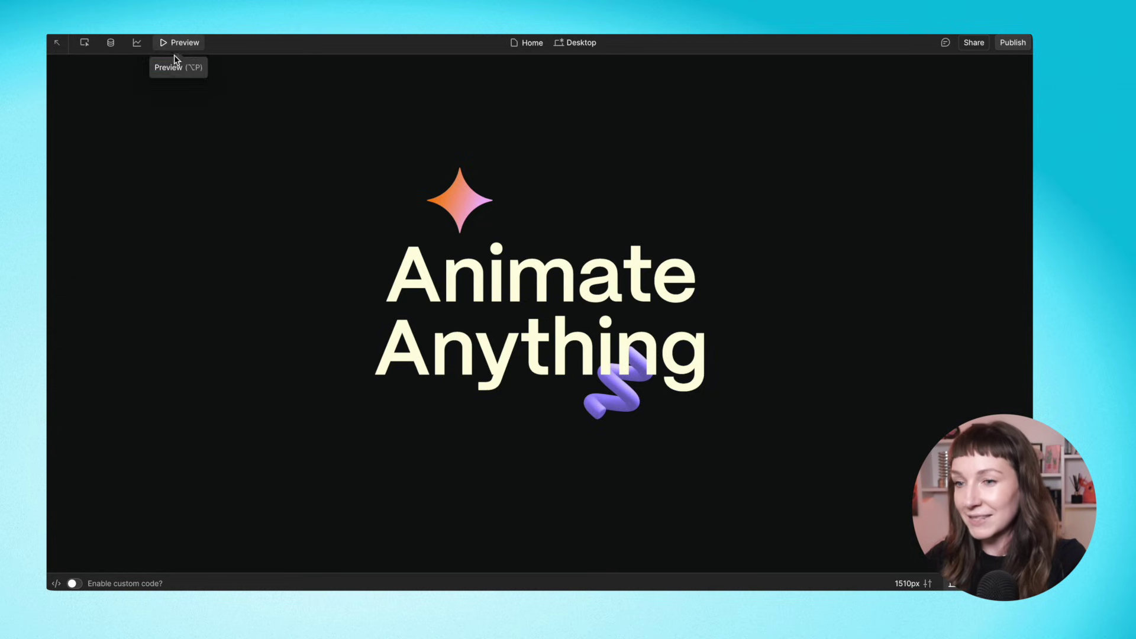
mouse_move(76, 587)
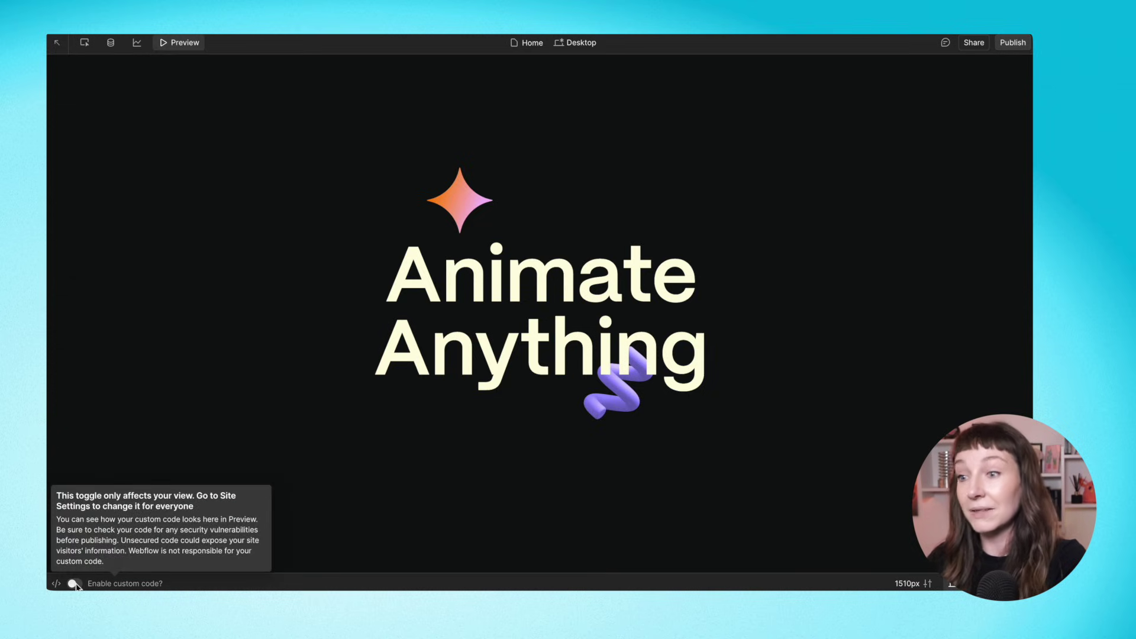
left_click(75, 584)
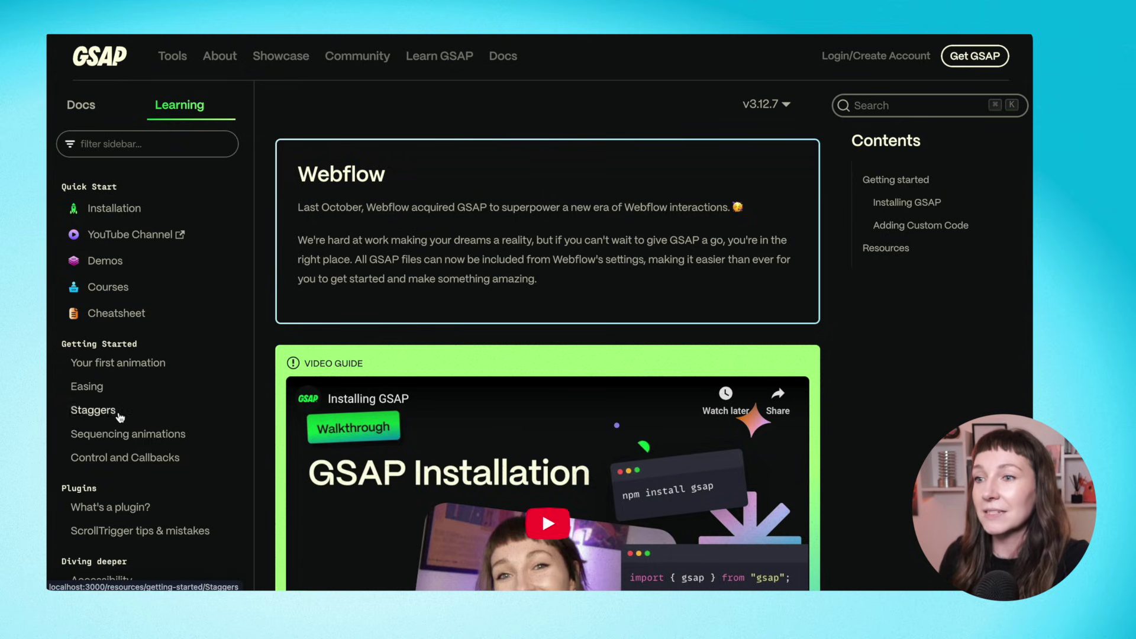
Open the SplitText plugin page in GSAP Docs and expand its Quick Start code
left_click(81, 107)
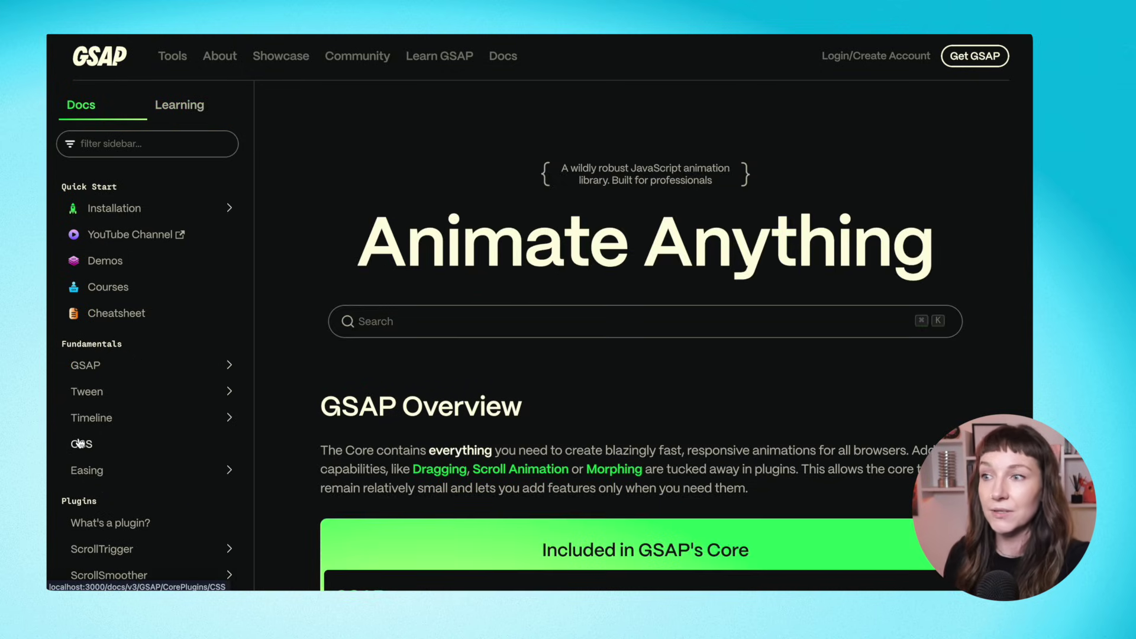
scroll(92, 355, "down", 3)
left_click(91, 409)
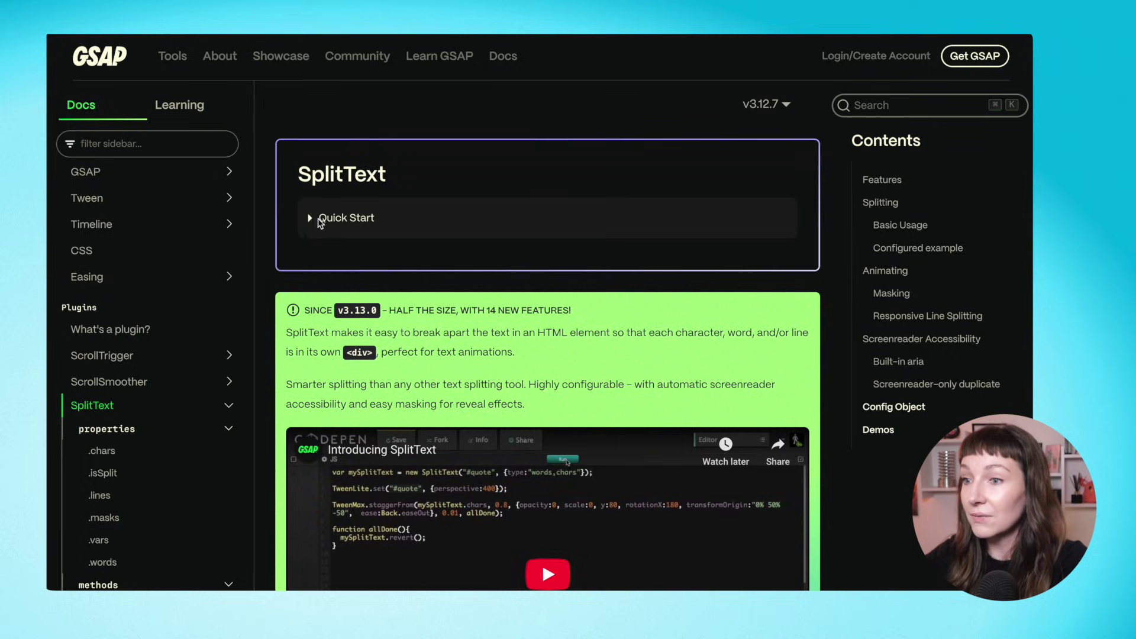
left_click(309, 219)
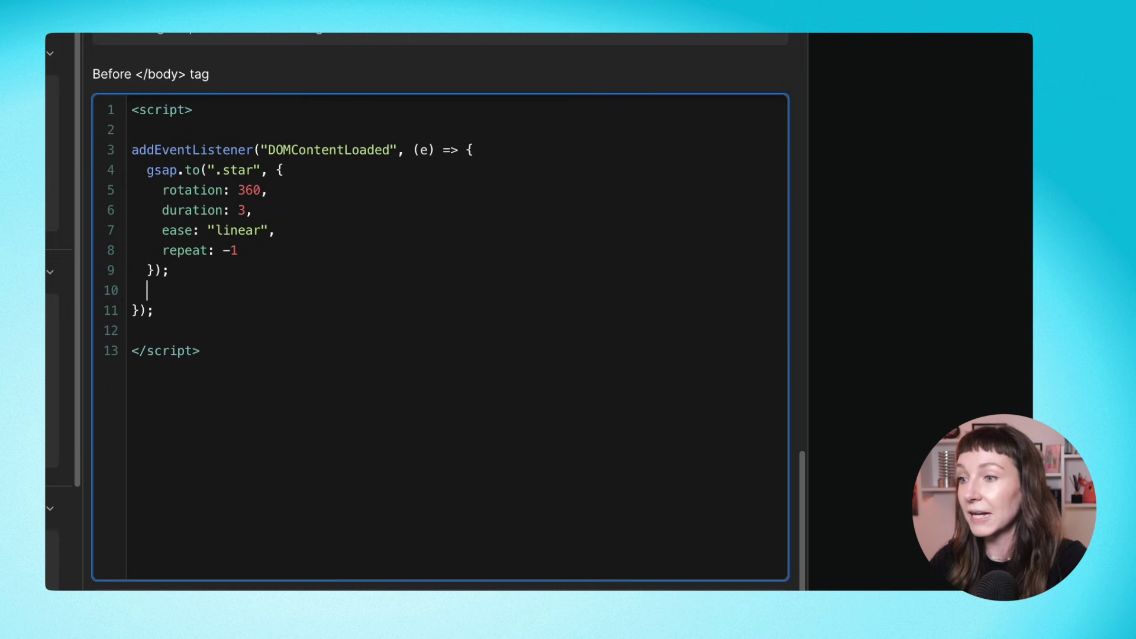
Add gsap.registerPlugin(SplitText) and the minimal usage targeting '.text' to the listener, then save
key("Return")
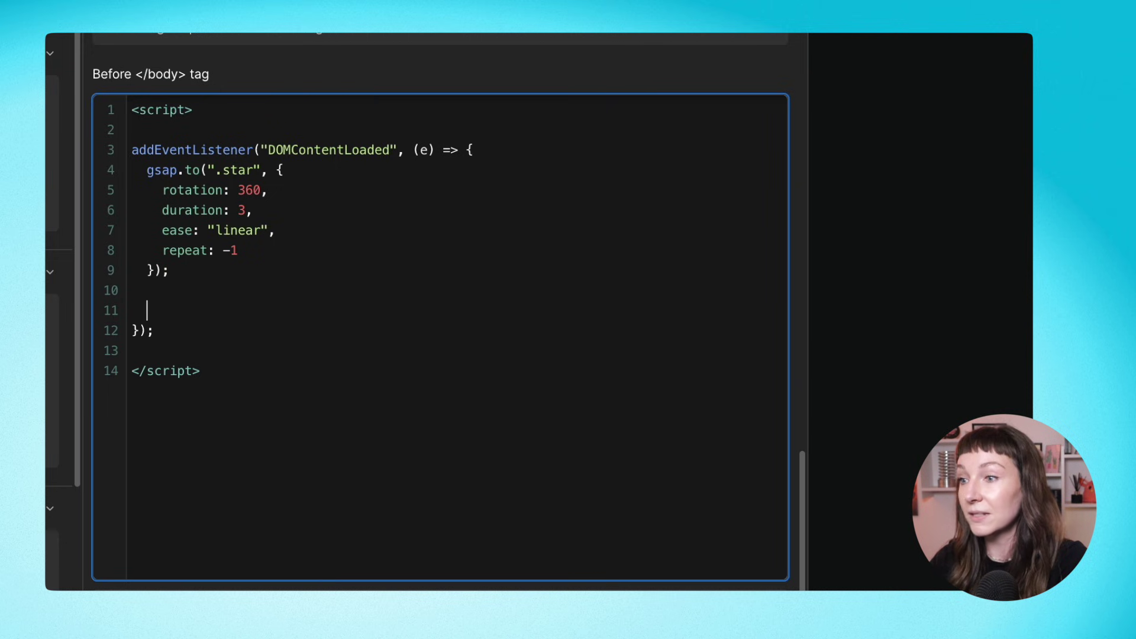
key("super+v")
key("Return")
key("super+v")
type("text")
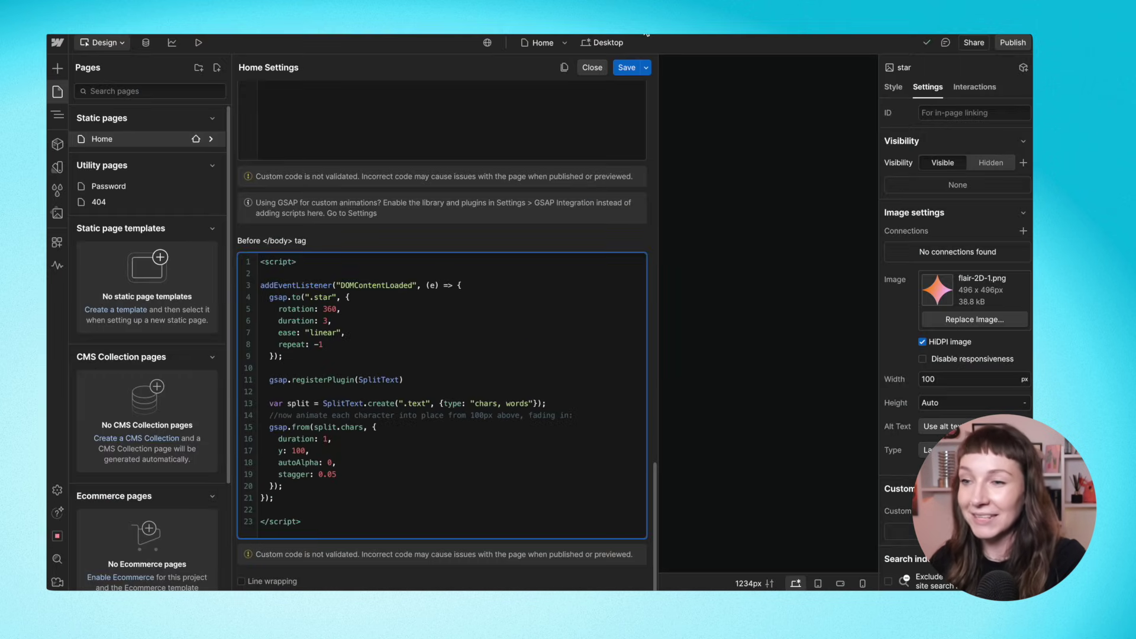
left_click(627, 67)
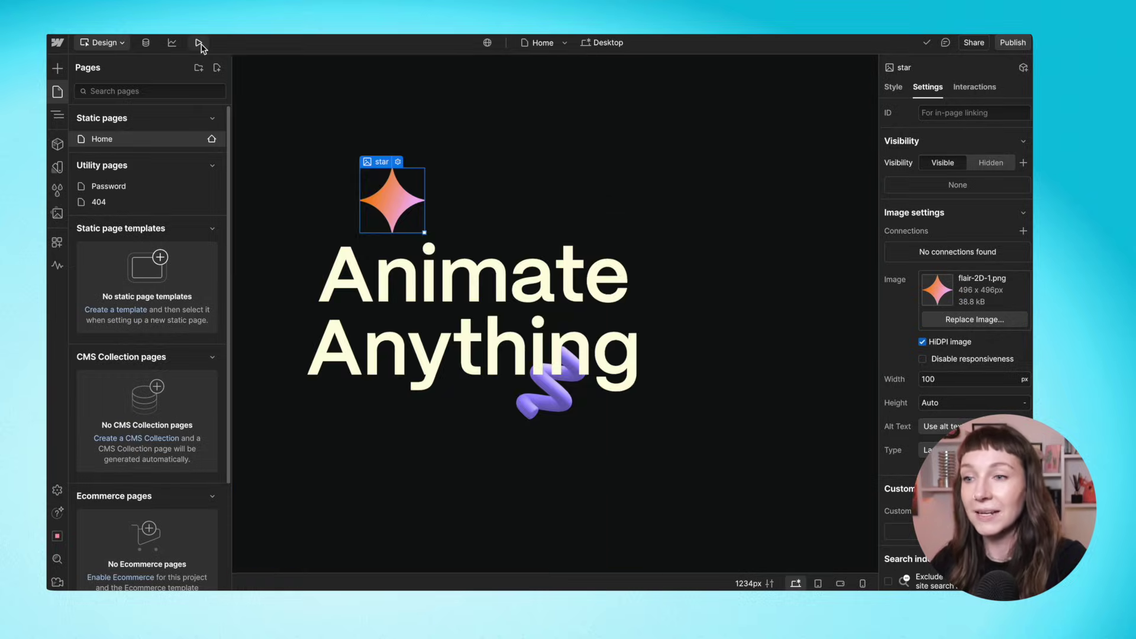
Preview the Home page again with custom code enabled
left_click(198, 42)
left_click(73, 585)
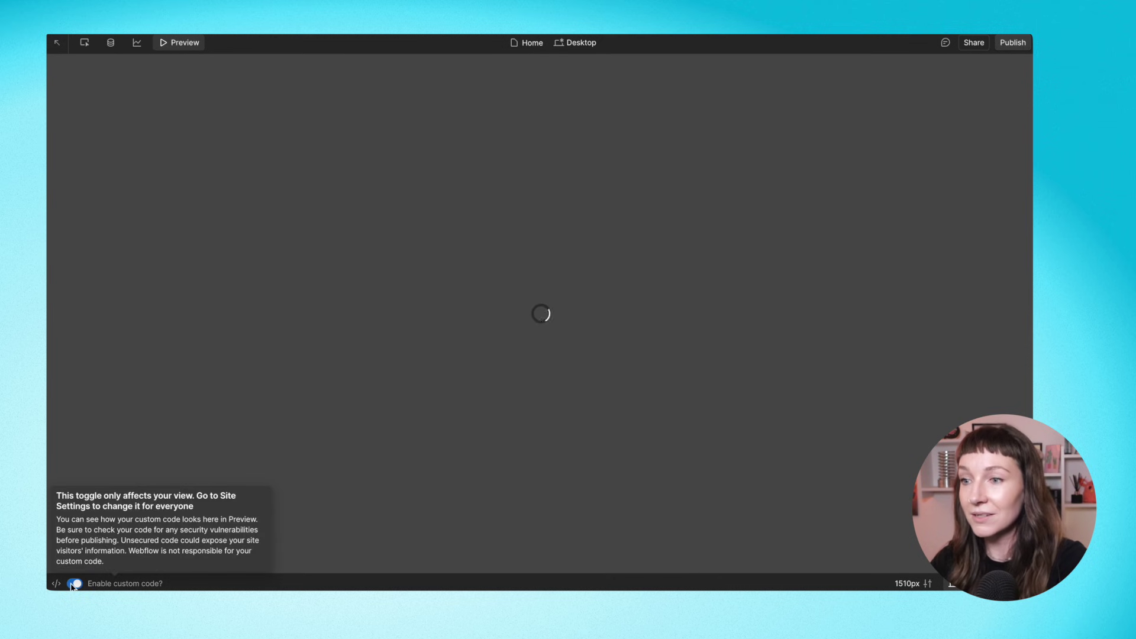